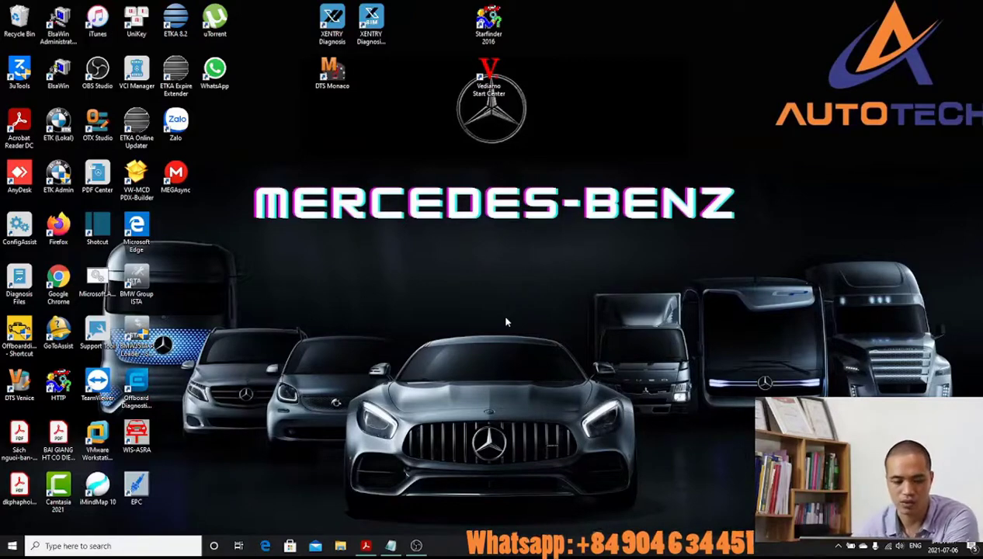
# Move the WIS-ASRA desktop shortcut up beside XENTRY/DTS Monaco and launch it
pyautogui.moveTo(134, 440); pyautogui.dragTo(336, 134)
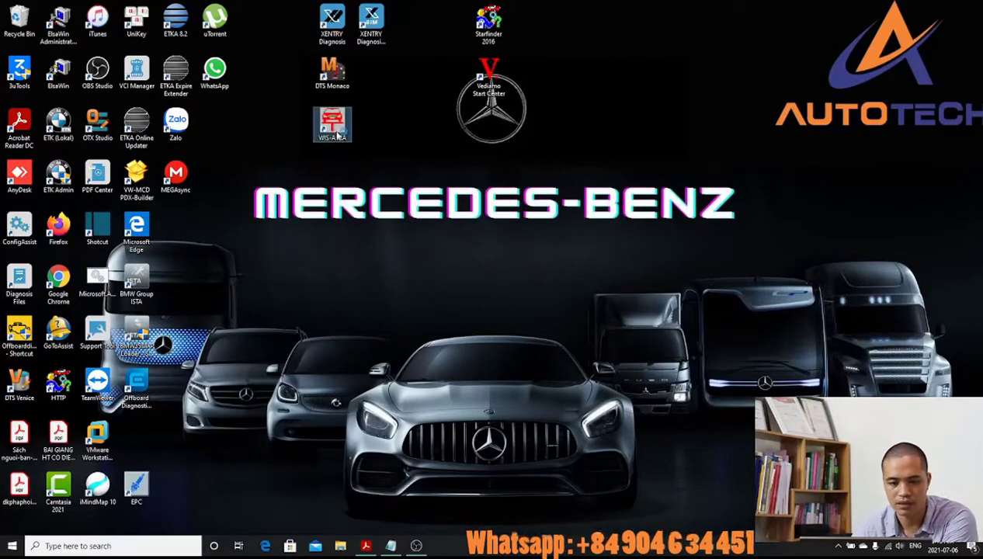
pyautogui.doubleClick(337, 135)
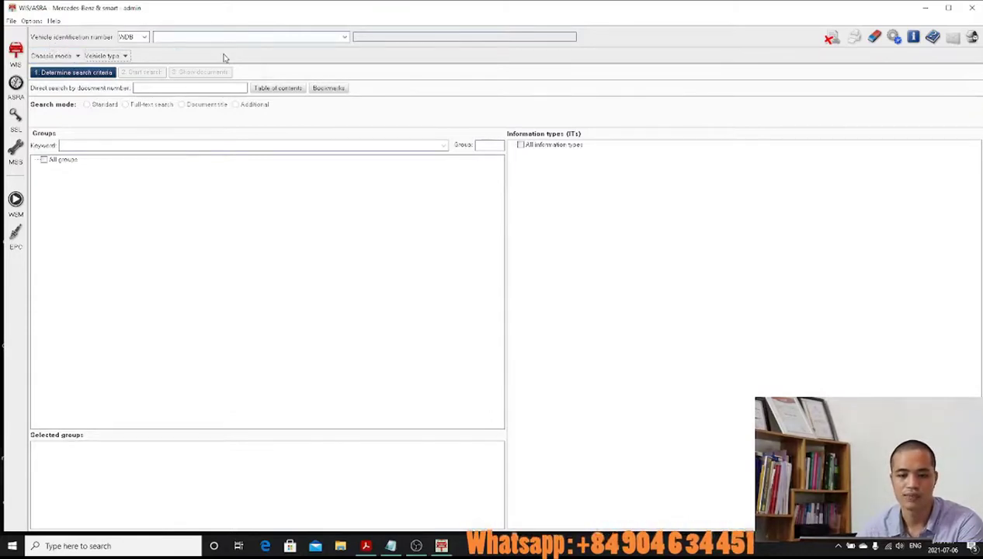
# Check the stored vehicle identification numbers, then set the vehicle type to CAR
pyautogui.click(345, 37)
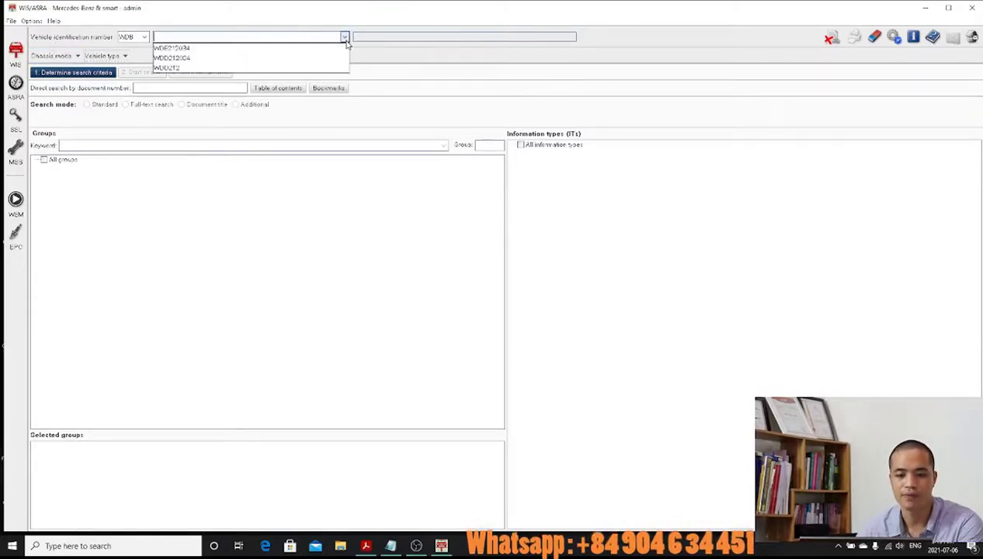
pyautogui.click(430, 60)
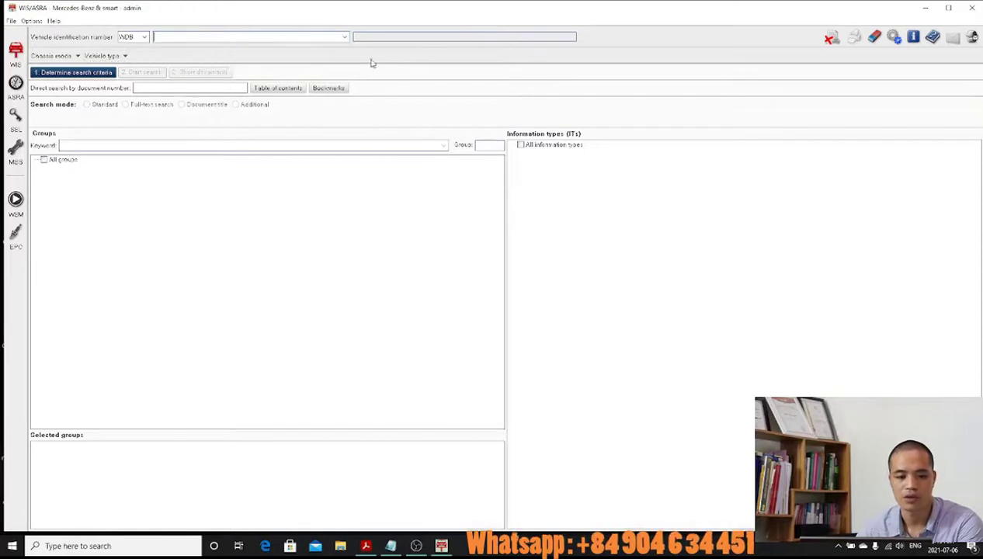
pyautogui.click(121, 61)
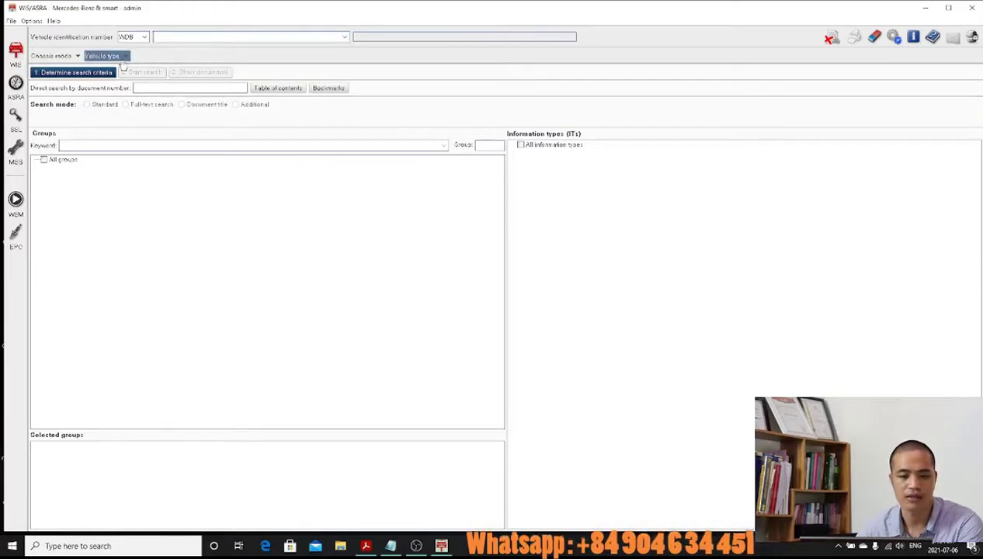
pyautogui.click(122, 60)
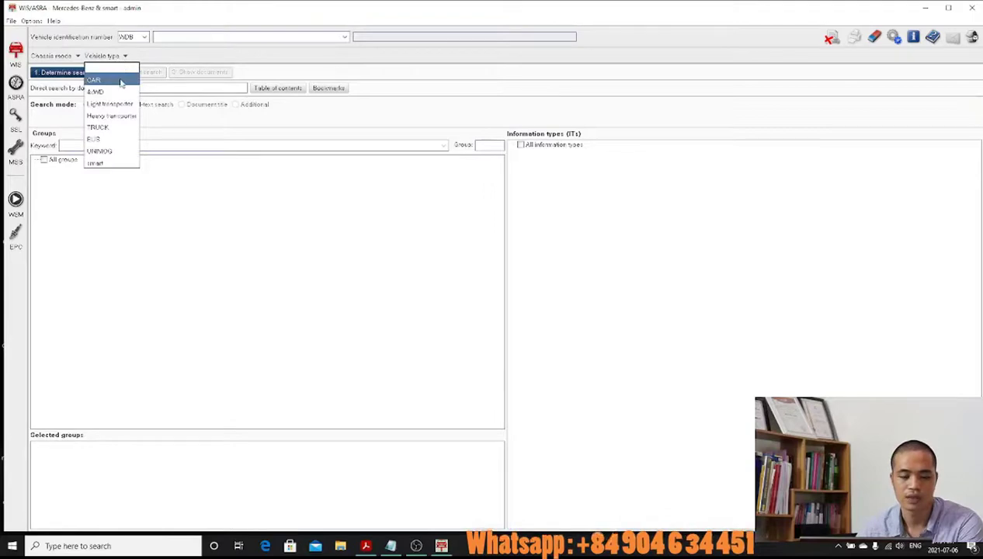
pyautogui.click(120, 79)
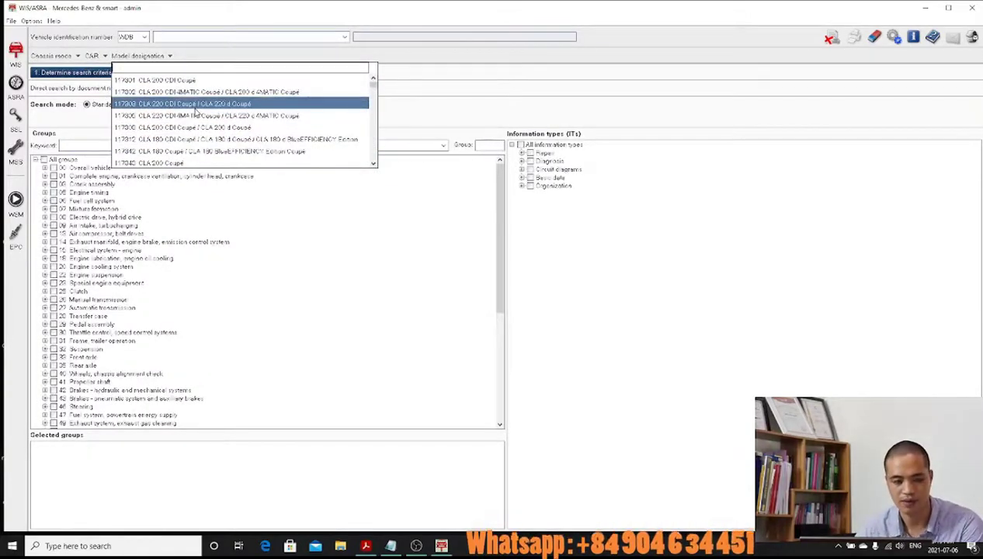
# Choose model 212034 E 200 Limousine and accept engine 274920
pyautogui.write('21')
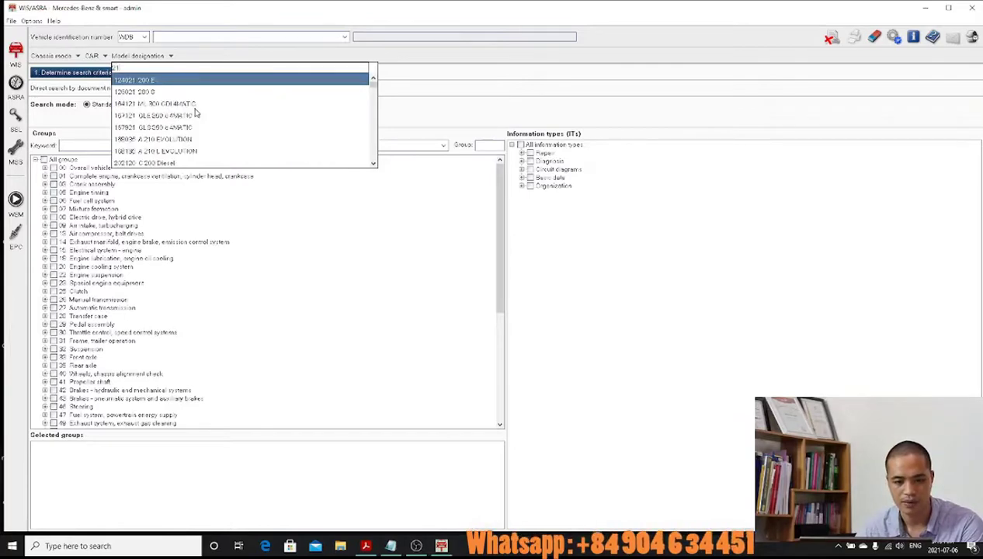
pyautogui.write('203')
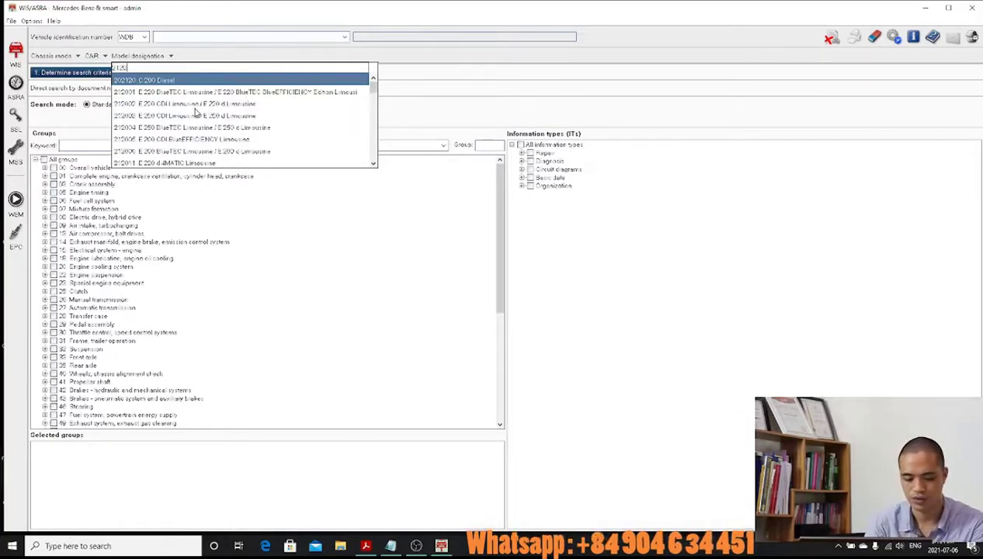
pyautogui.write('4')
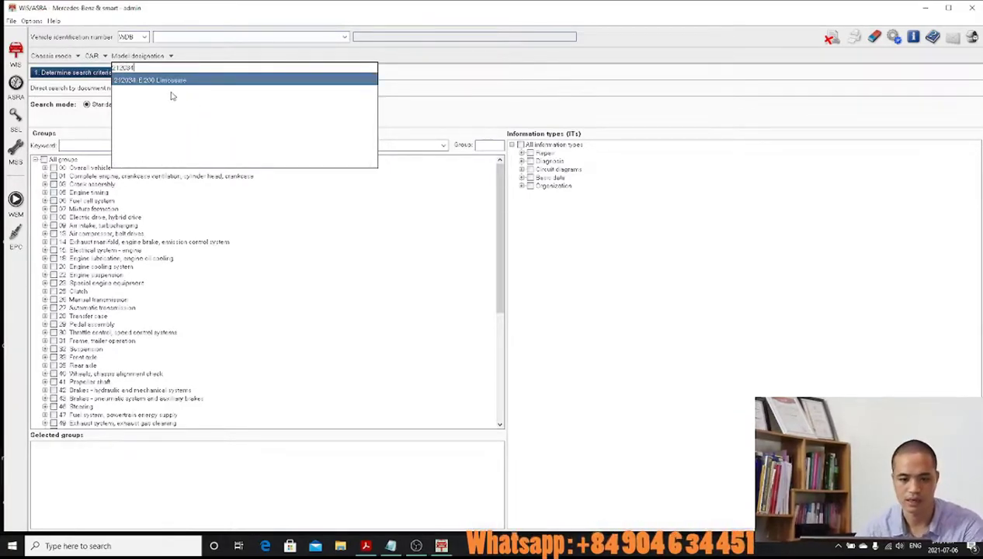
pyautogui.click(181, 86)
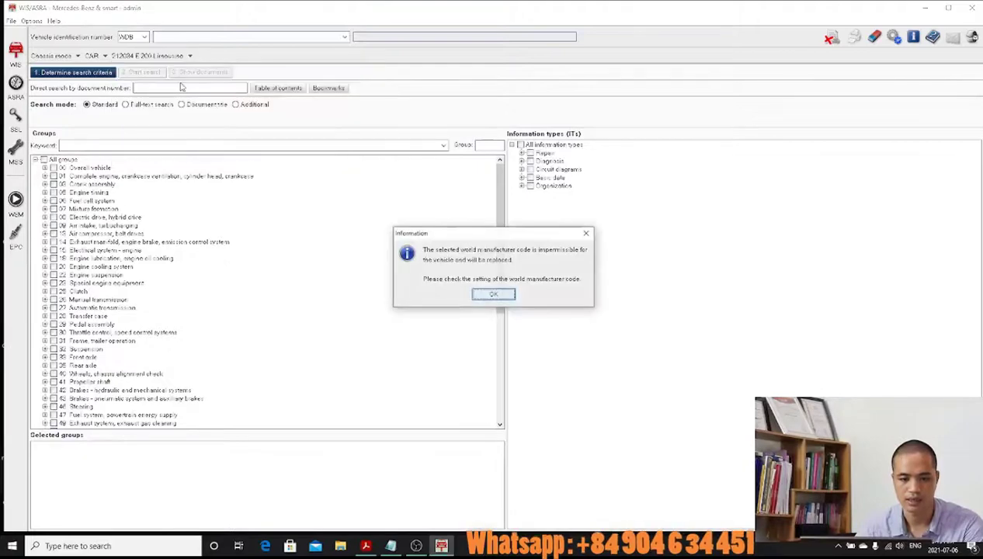
pyautogui.click(506, 294)
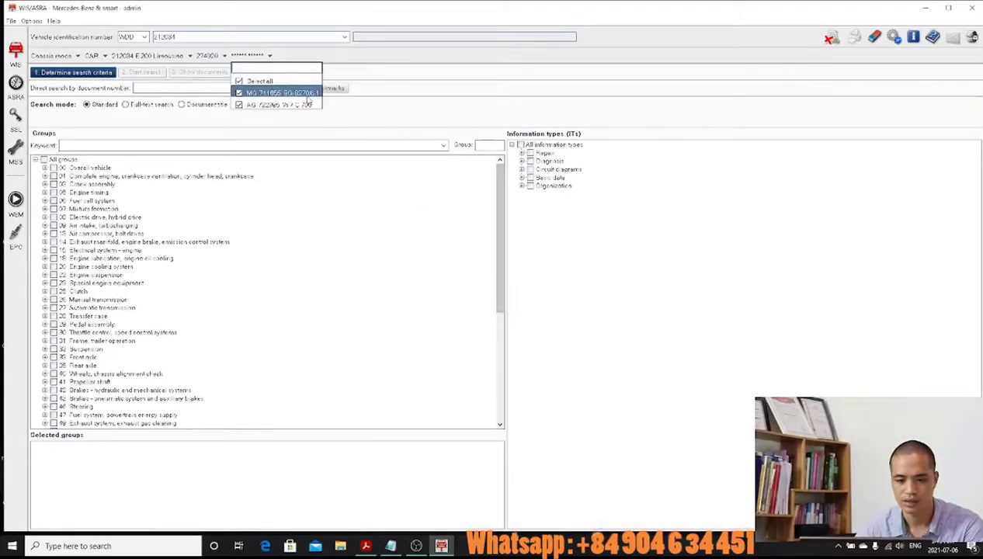
pyautogui.click(313, 83)
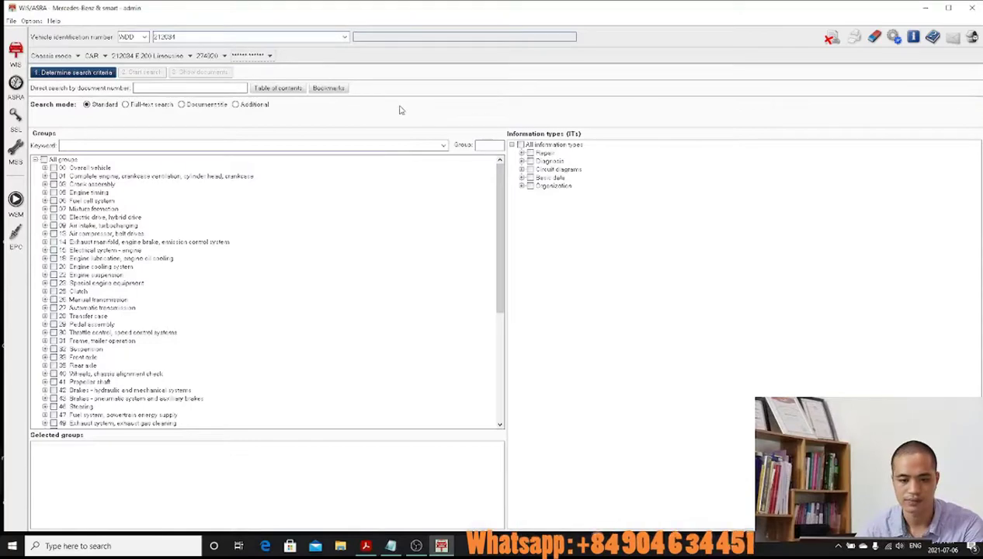
# Open document PE00.01-Z-0999ZZ 'Electric wiring diagrams' from the WIS table of contents
pyautogui.click(280, 90)
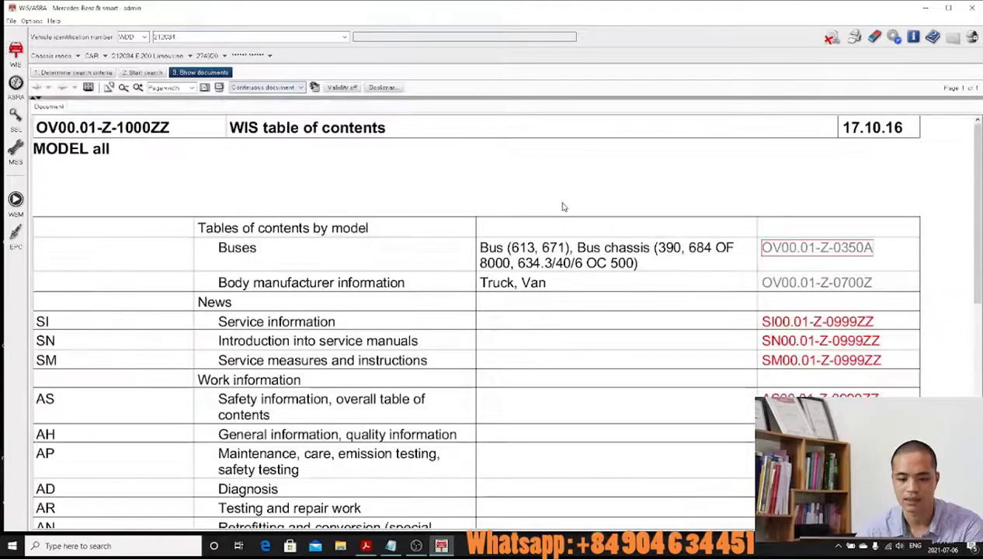
pyautogui.scroll(-5, 567, 214)
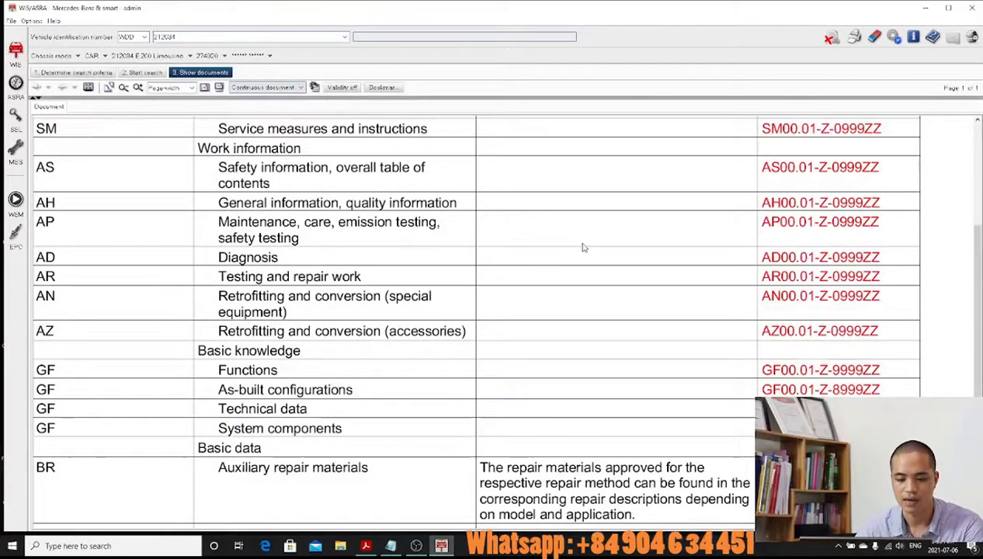
pyautogui.click(870, 332)
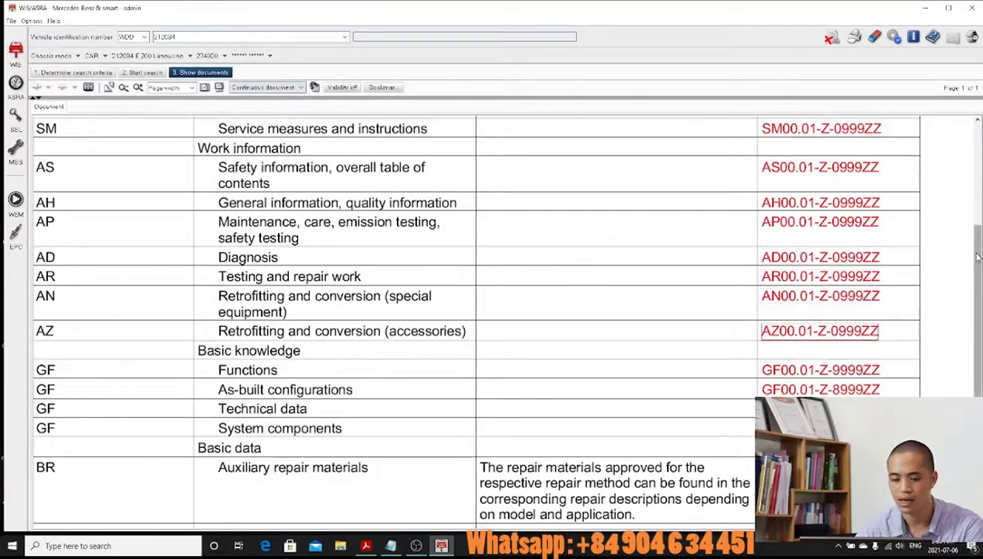
pyautogui.scroll(2, 294, 362)
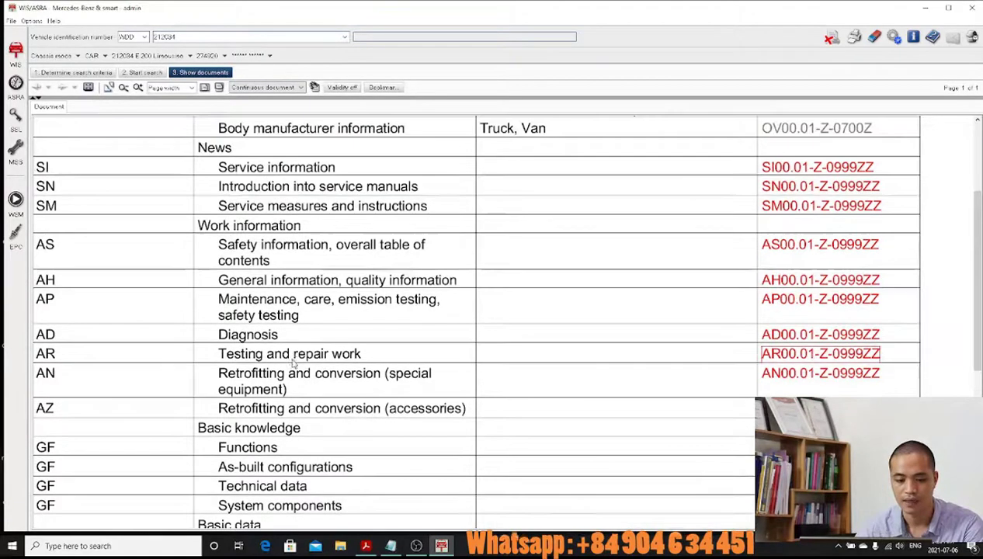
pyautogui.scroll(-3, 300, 381)
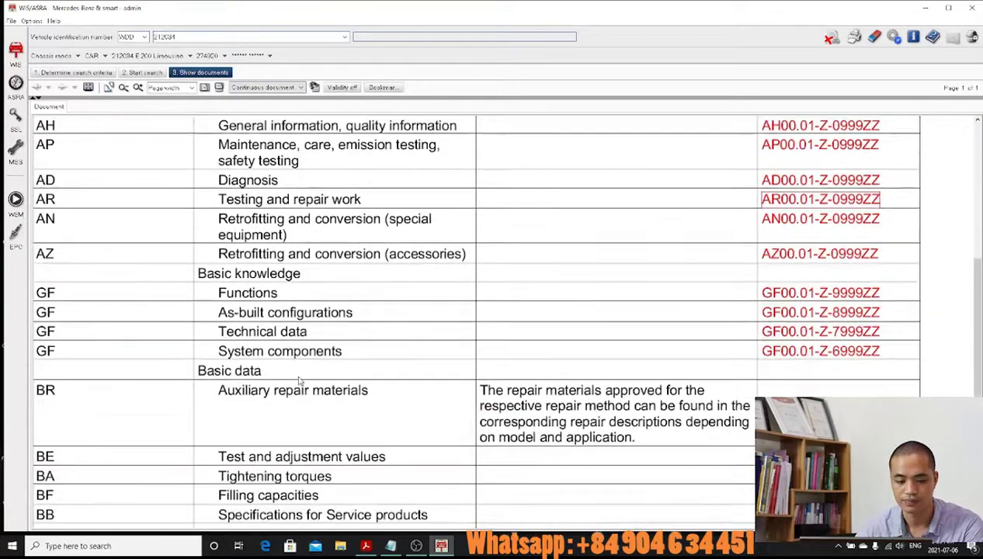
pyautogui.scroll(-4, 300, 380)
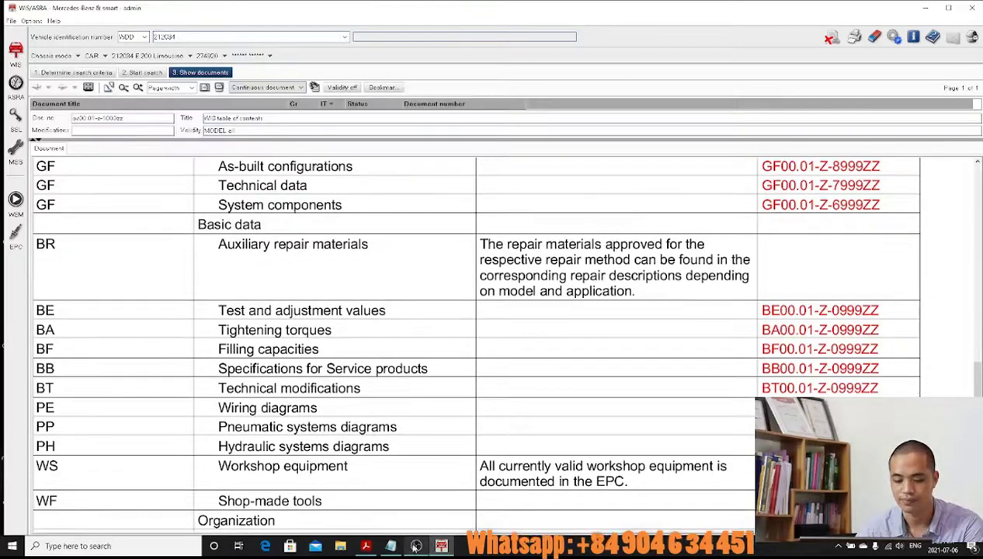
pyautogui.click(415, 546)
pyautogui.click(416, 546)
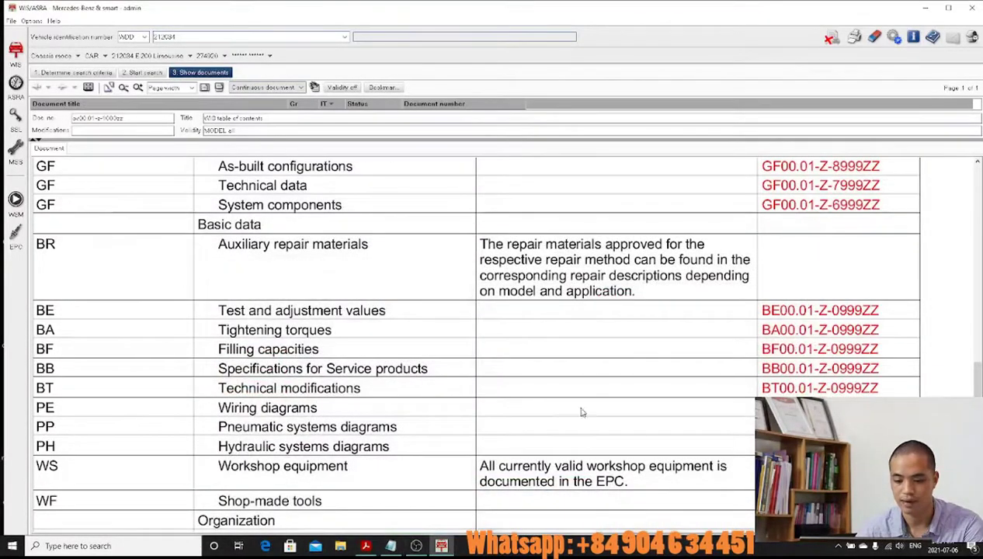
pyautogui.click(819, 408)
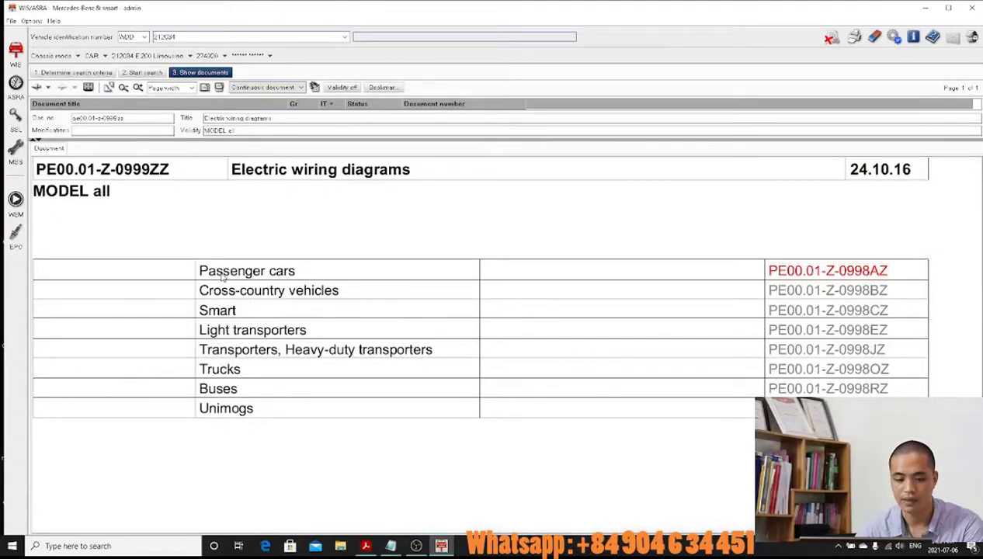
# Go through Passenger cars, PE15.00-Z-9999AZ, PE15.00-P-1100DAA and PE15.00-P-2101DAI to diagram PE15.00-P-2101-97DAI
pyautogui.click(874, 271)
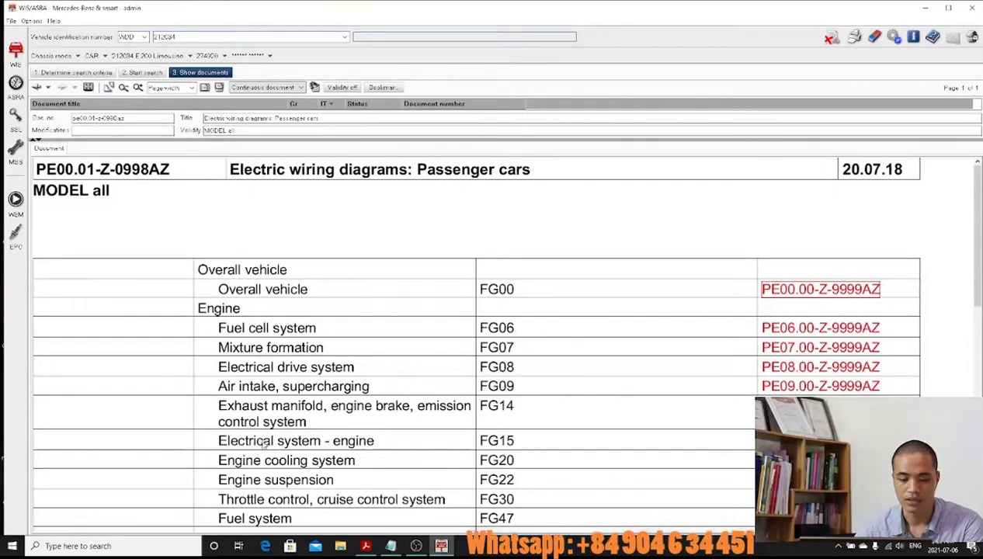
pyautogui.scroll(-2, 265, 442)
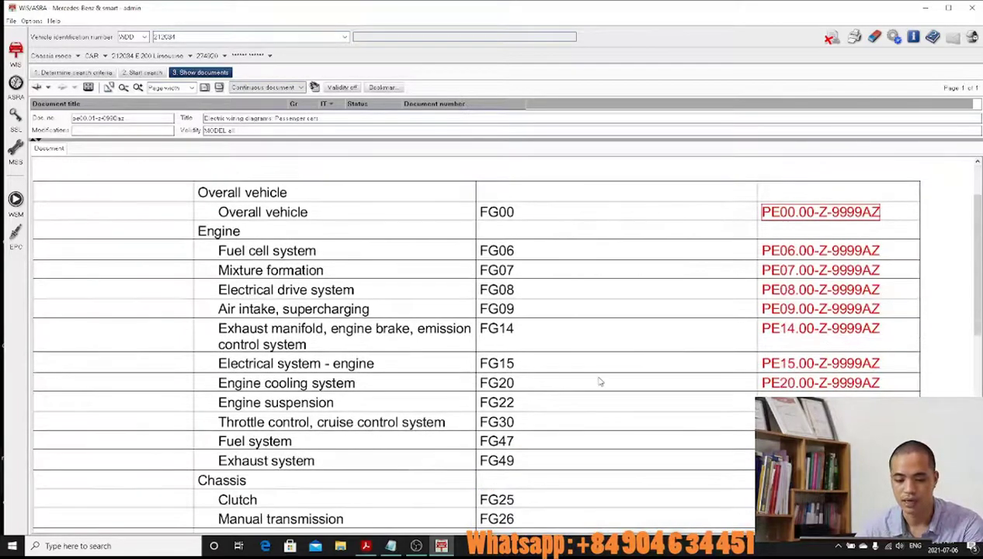
pyautogui.click(800, 364)
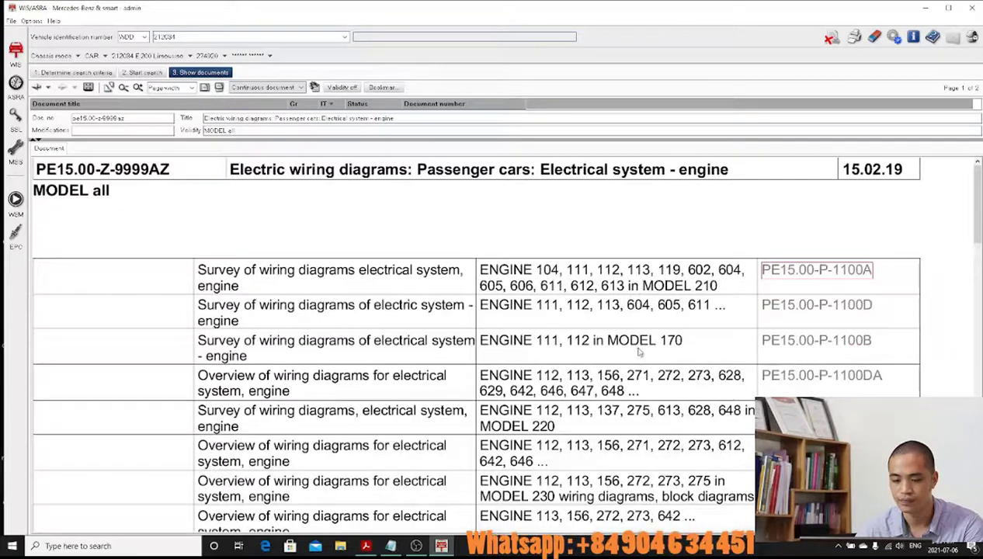
pyautogui.scroll(-8, 649, 325)
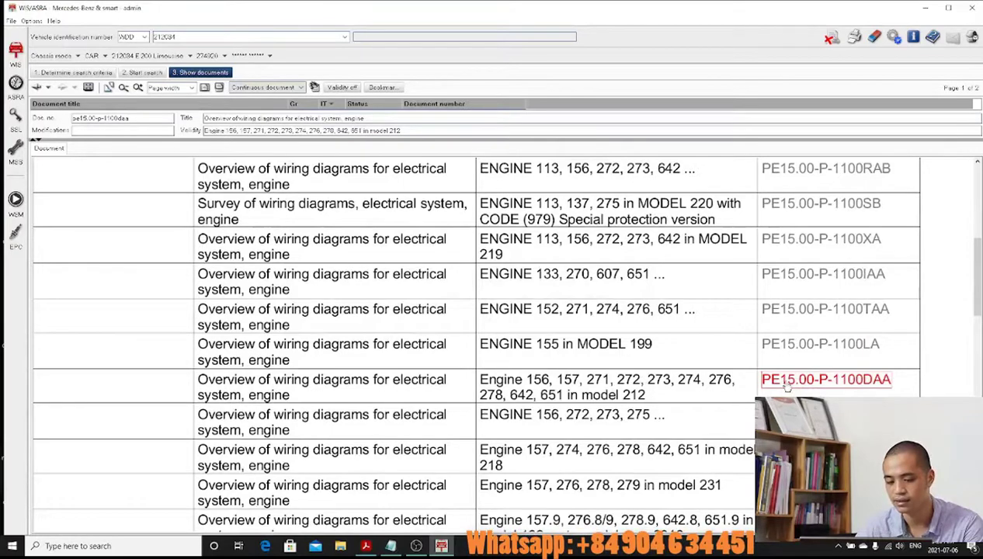
pyautogui.click(787, 384)
pyautogui.scroll(-2, 742, 379)
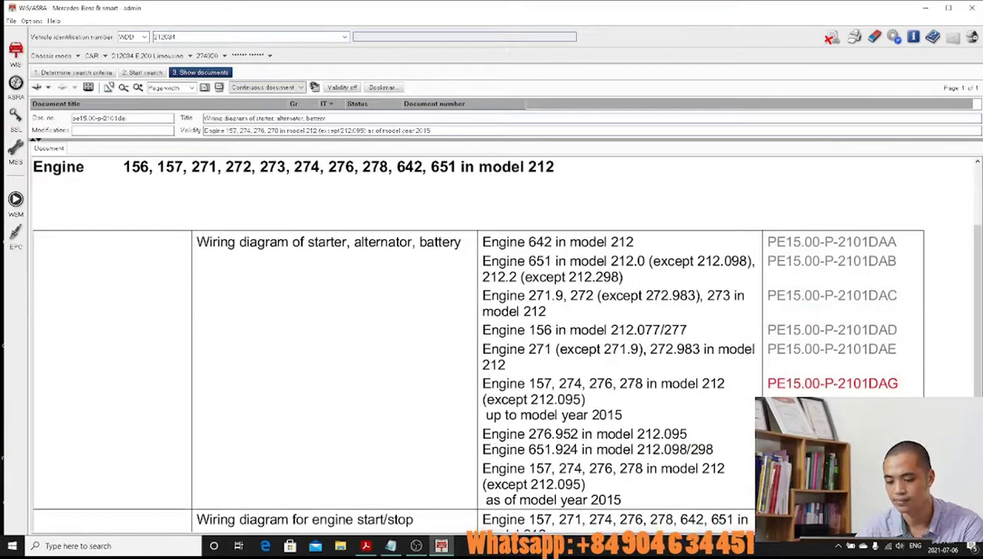
pyautogui.click(831, 470)
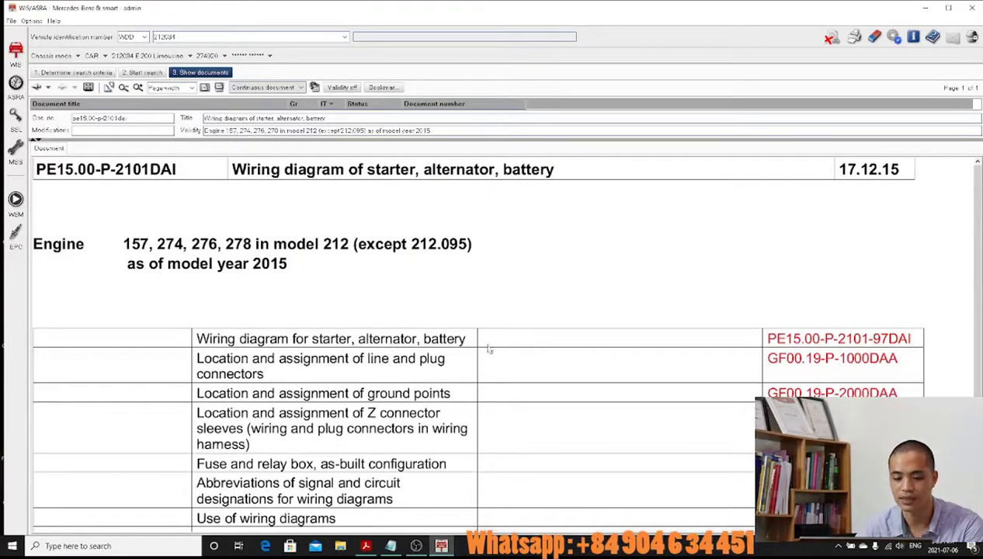
pyautogui.click(807, 346)
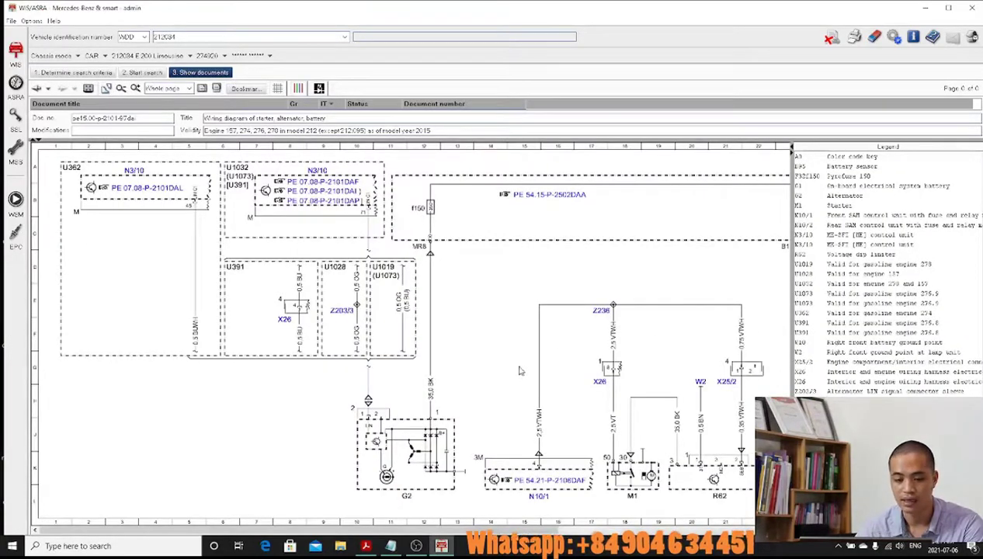
# Scroll the diagram right and follow the PE54.21-P-2108DAF link in the N10/1 box
pyautogui.moveTo(317, 531); pyautogui.dragTo(487, 533)
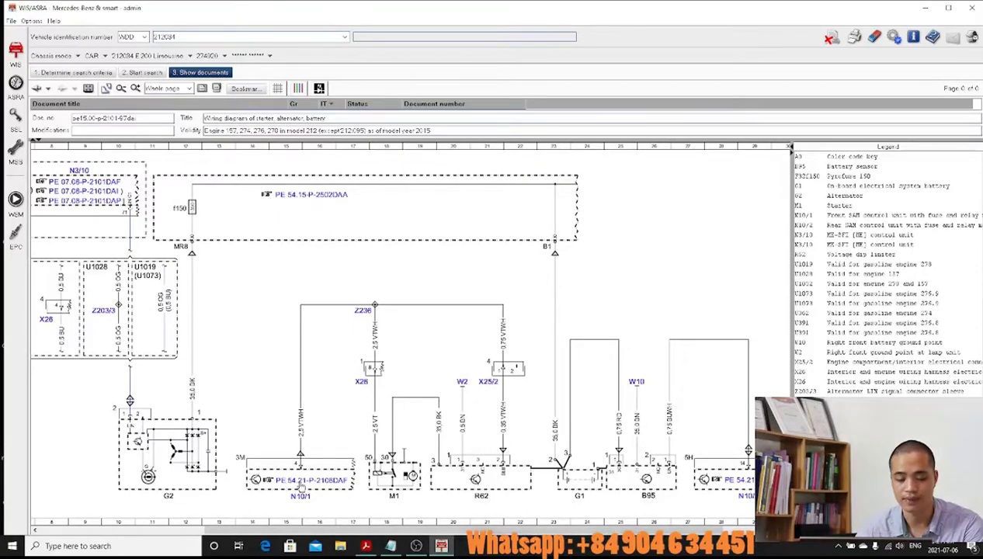
pyautogui.click(301, 486)
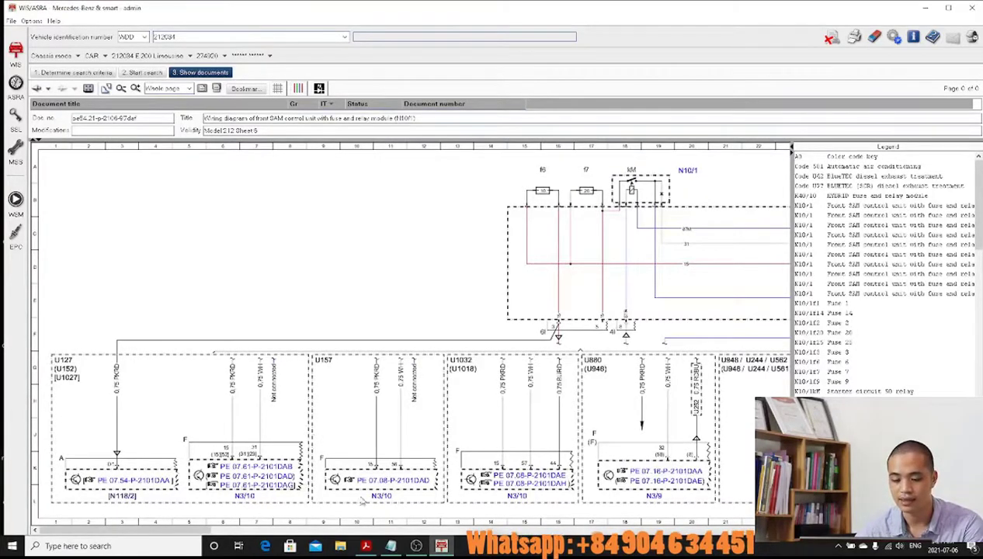
# Highlight the N10/1kM starter circuit 50 relay via the legend, then return to search criteria
pyautogui.moveTo(186, 533); pyautogui.dragTo(255, 536)
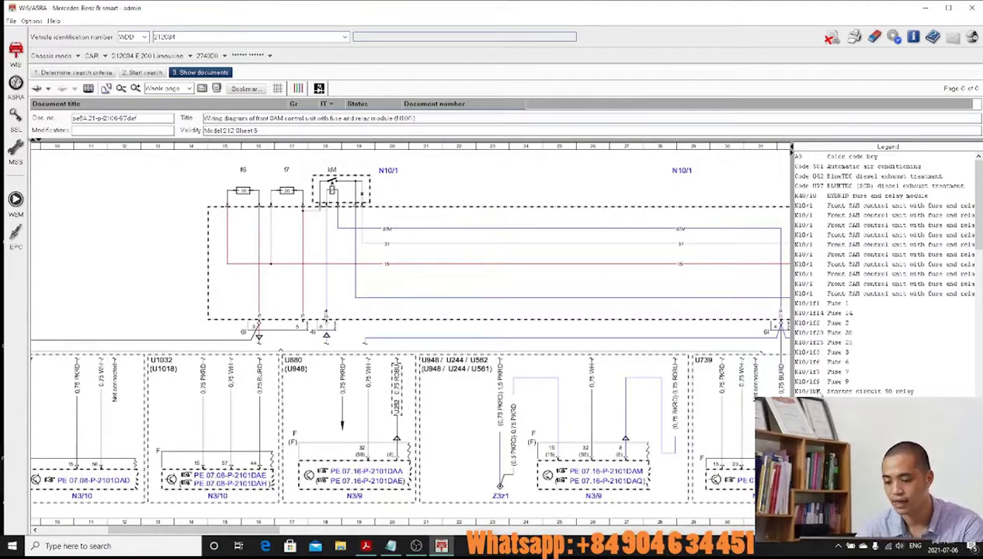
pyautogui.click(818, 392)
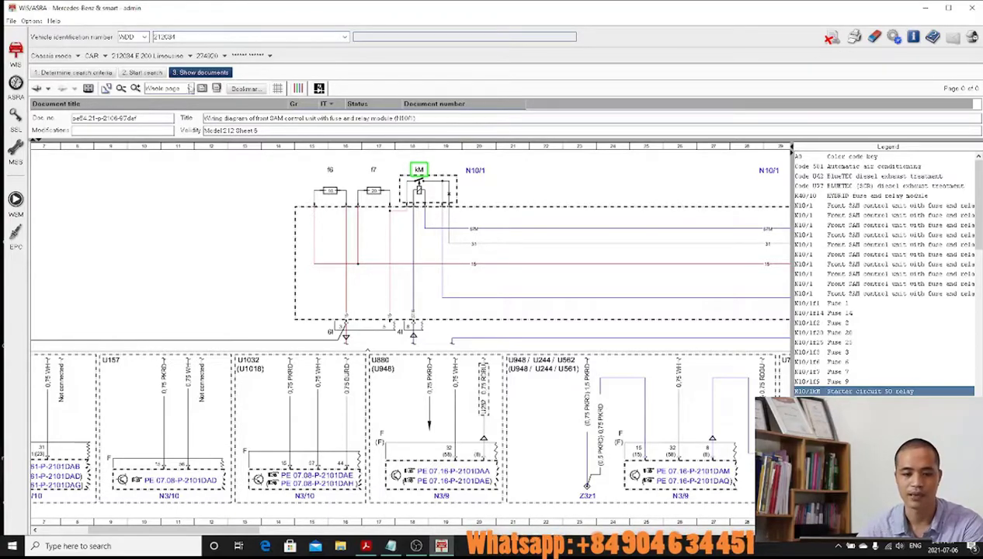
pyautogui.click(88, 72)
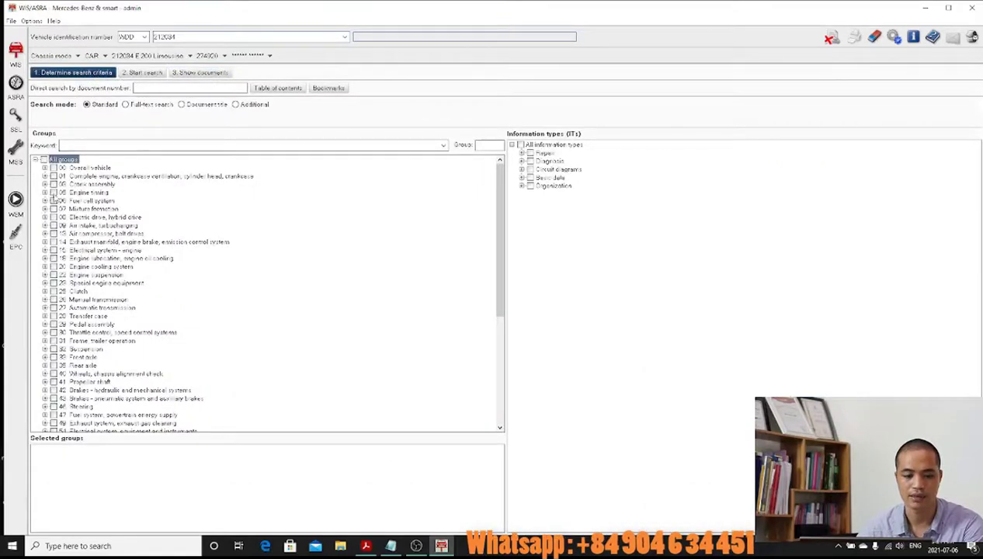
# Search group 05 Engine timing for Repair documents
pyautogui.click(53, 192)
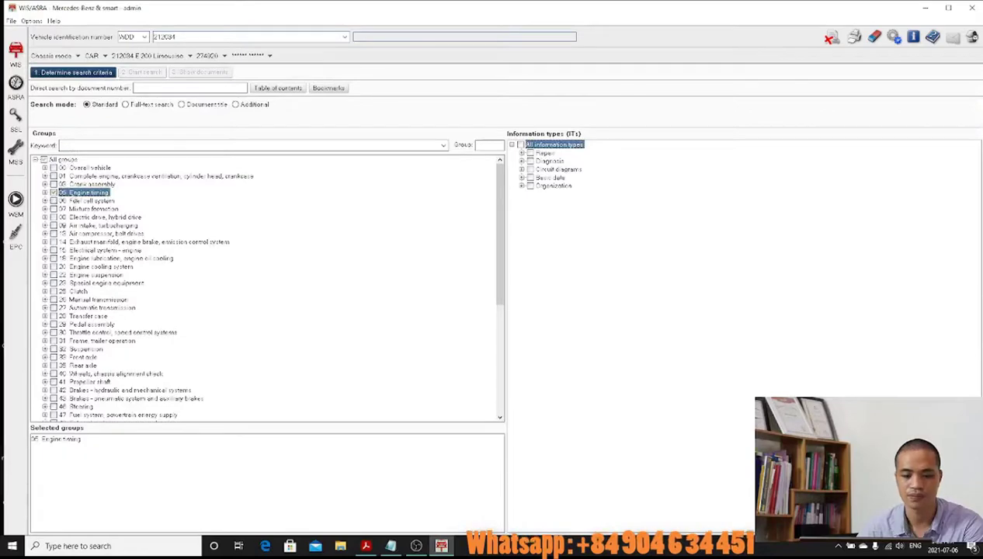
pyautogui.click(531, 153)
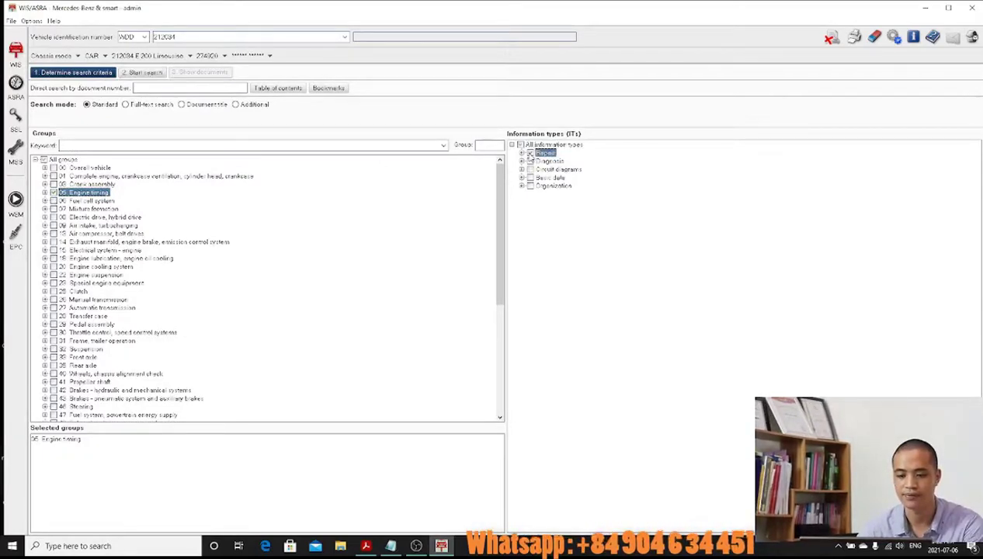
pyautogui.click(145, 73)
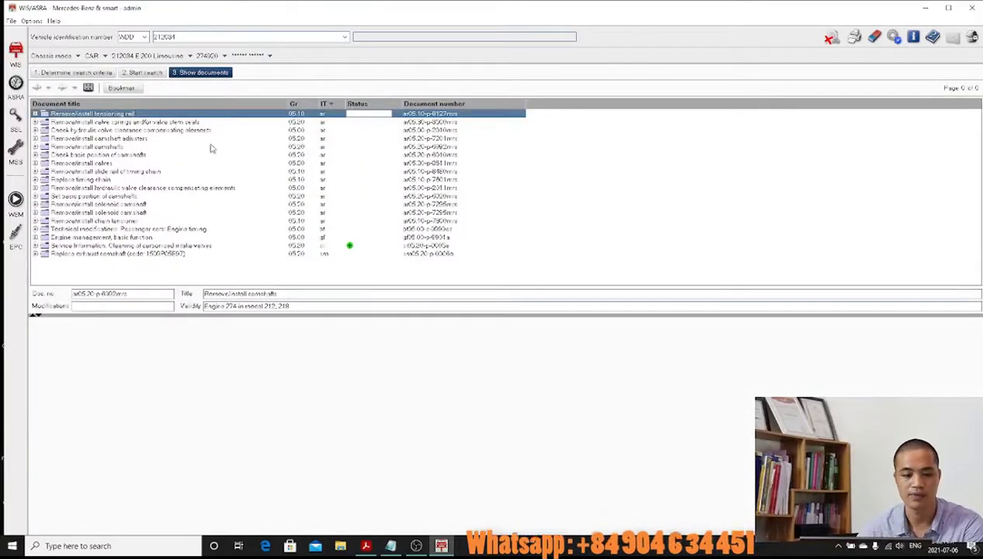
# Open 'Check basic position of camshafts' in a separate window and scroll to the Remove/install steps
pyautogui.doubleClick(146, 155)
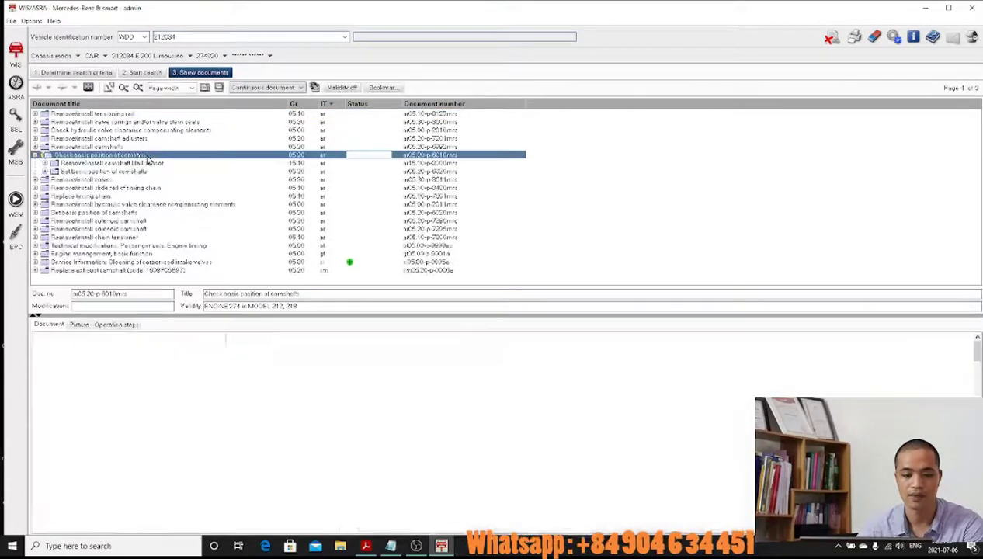
pyautogui.scroll(-3, 598, 386)
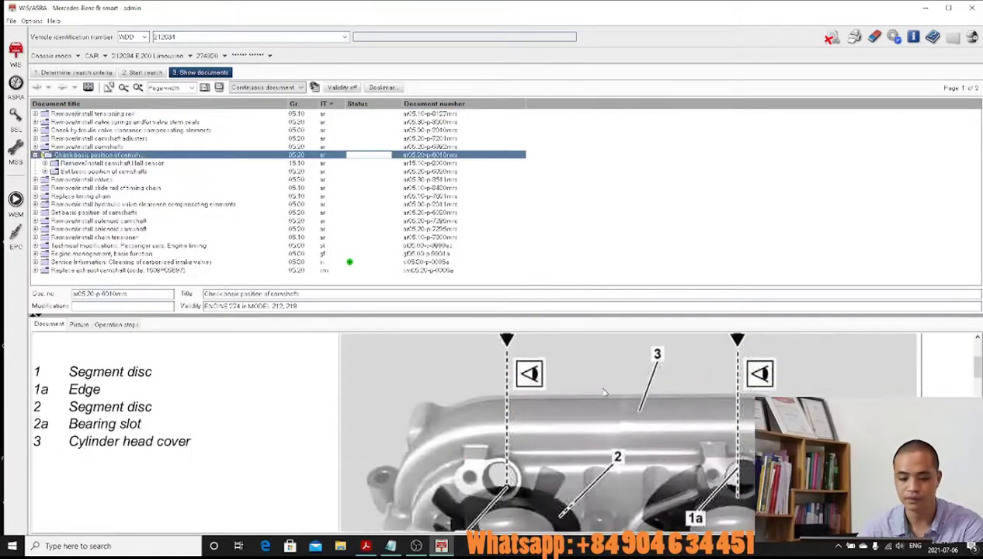
pyautogui.click(109, 90)
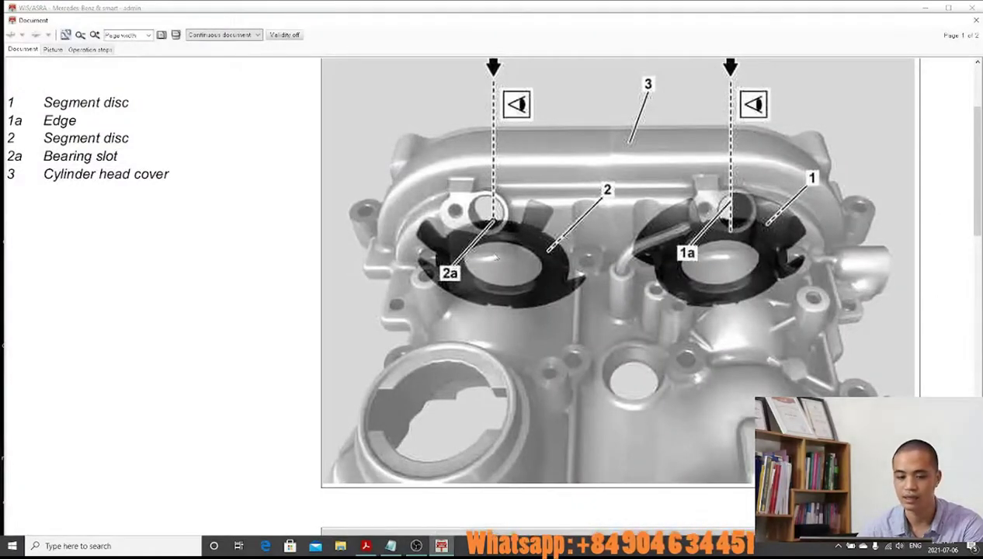
pyautogui.scroll(-10, 589, 240)
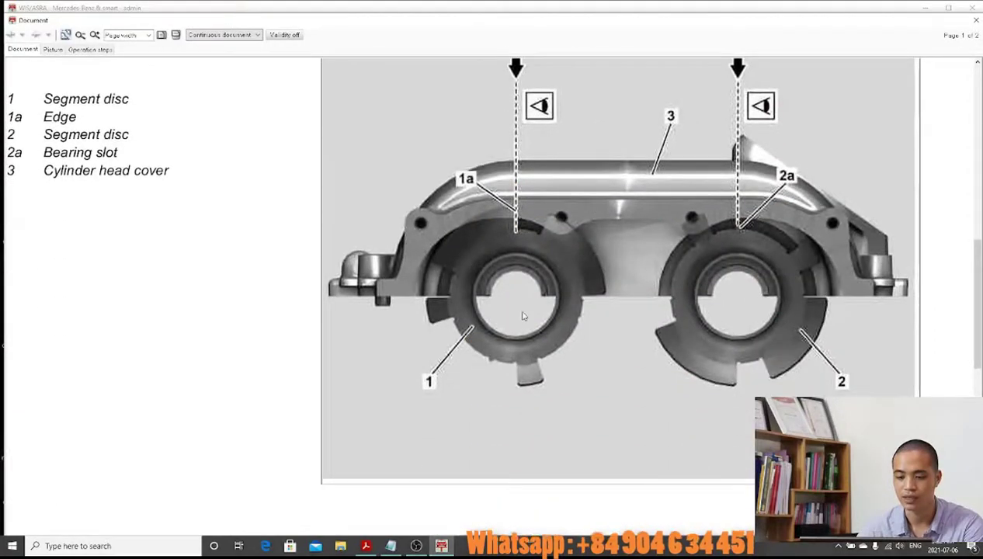
pyautogui.scroll(-3, 726, 263)
pyautogui.scroll(-3, 723, 256)
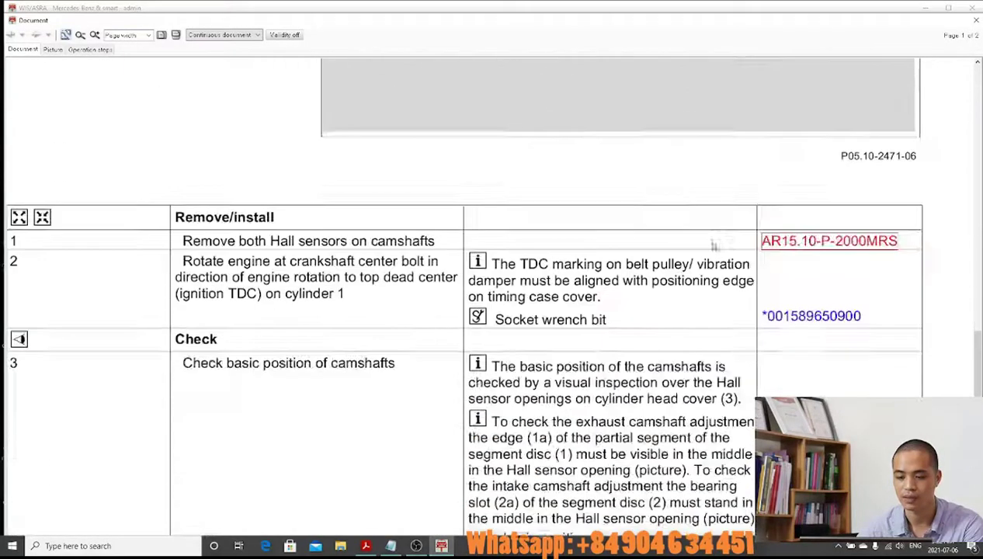